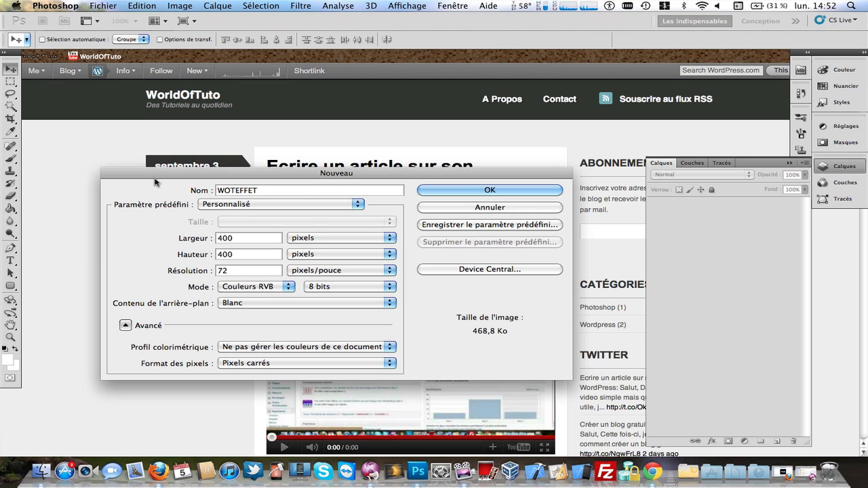
- Create the WOTEFFET document at 400 × 400 pixels, 72 pixels/pouce with a white background, and reposition and enlarge its window
key(Return)
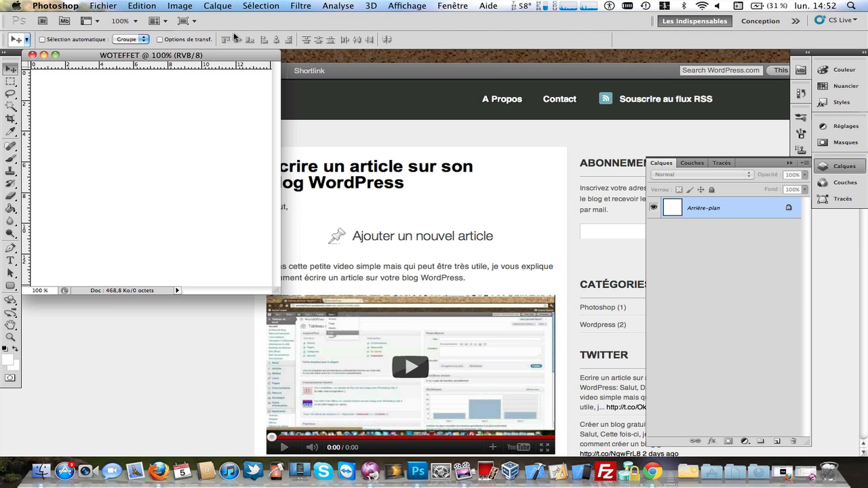
drag(214, 57, 344, 84)
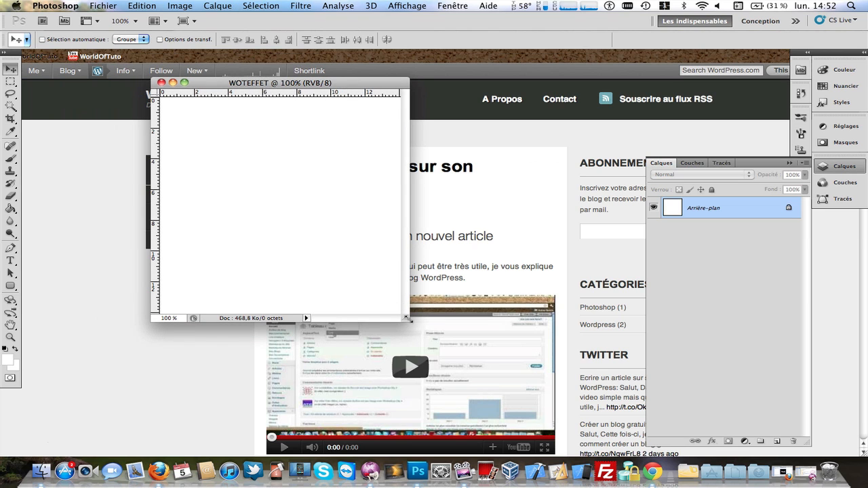
drag(407, 318, 550, 393)
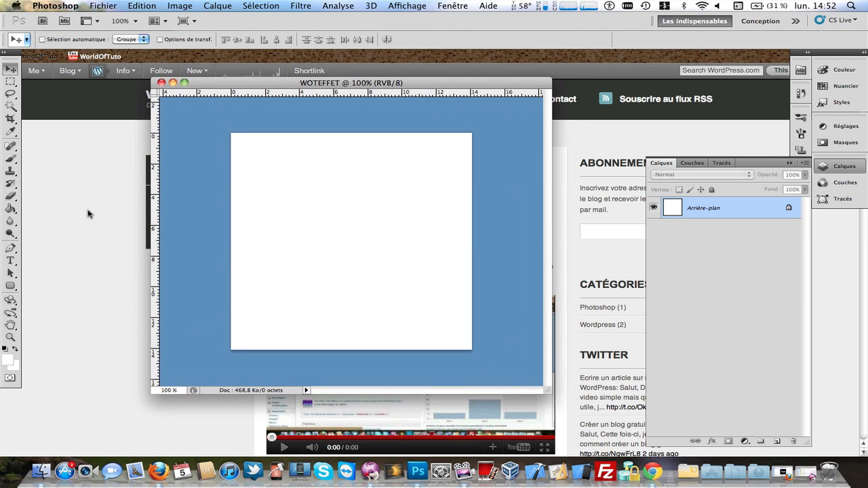
- Fill the white background layer with black using the Paint Bucket
click(11, 209)
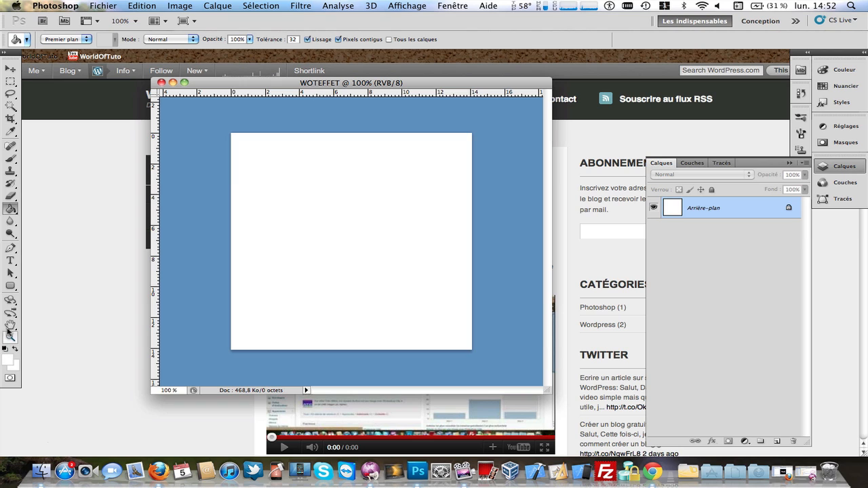
click(9, 354)
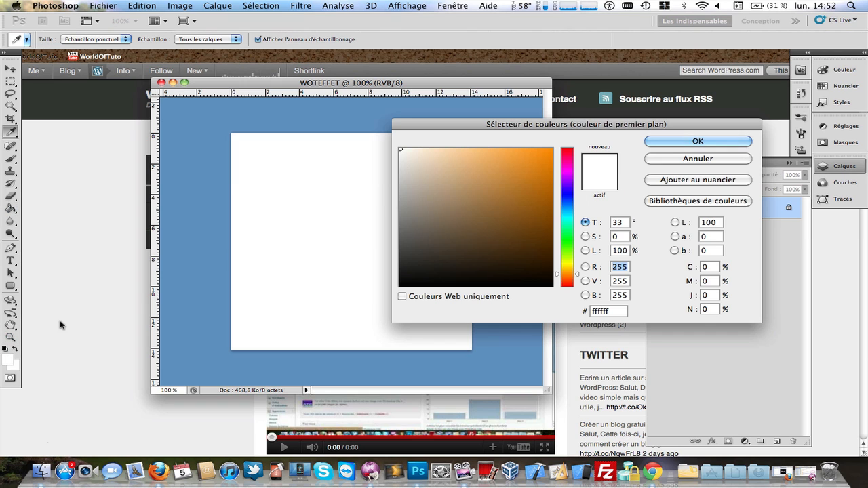
click(400, 285)
key(Return)
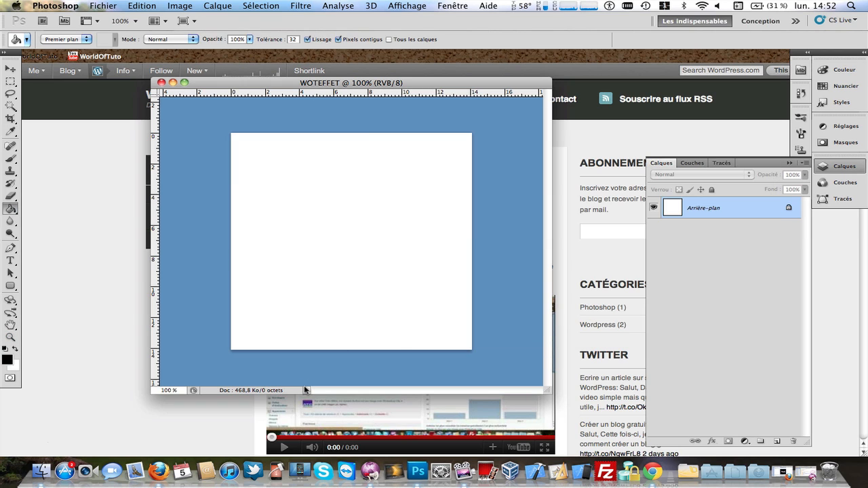
click(310, 230)
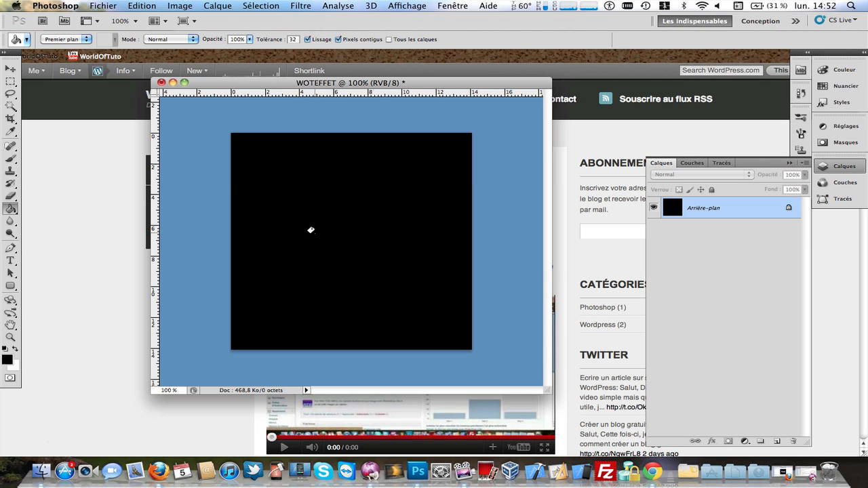
- Draw a large text box across the middle of the black canvas and set the text colour to white
click(10, 260)
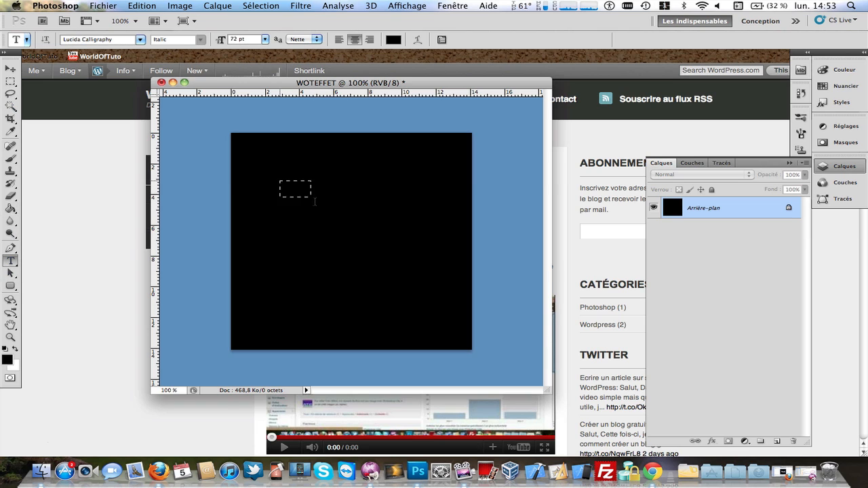
drag(314, 201, 432, 316)
click(8, 360)
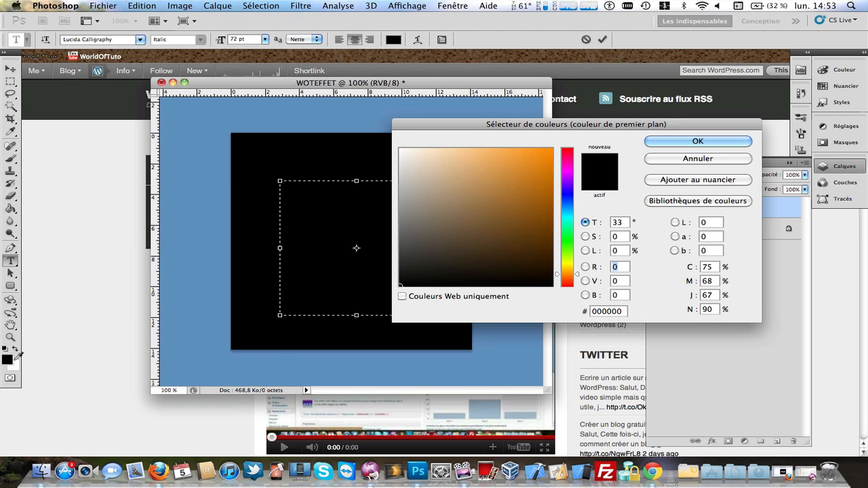
click(401, 148)
key(Return)
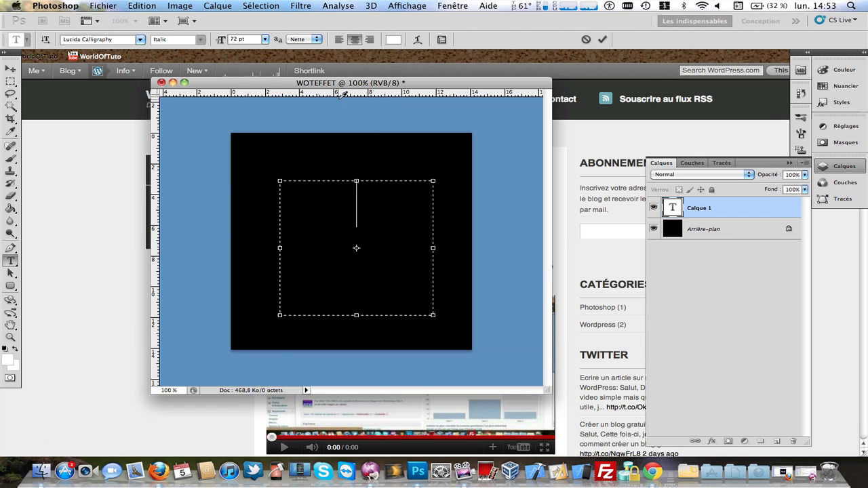
- Enter "World", "Of" and "Tuto" on three lines and shift the text slightly to centre it on the canvas
text(World)
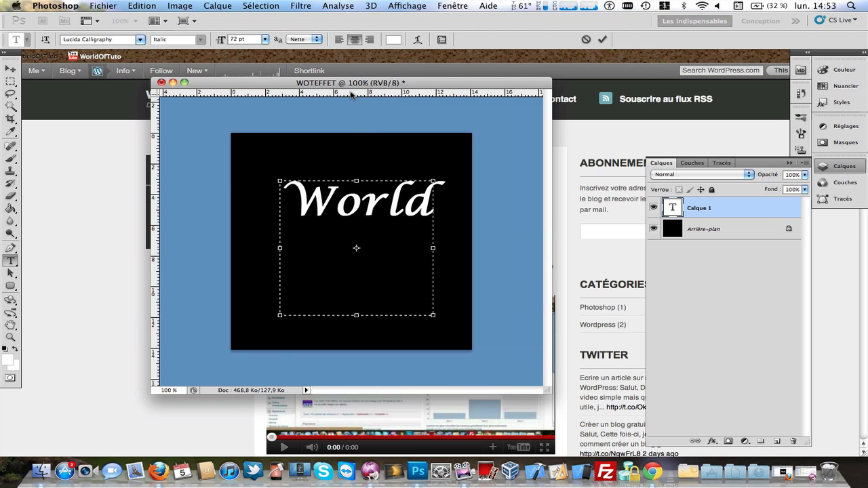
key(Return)
text(Of)
key(Return)
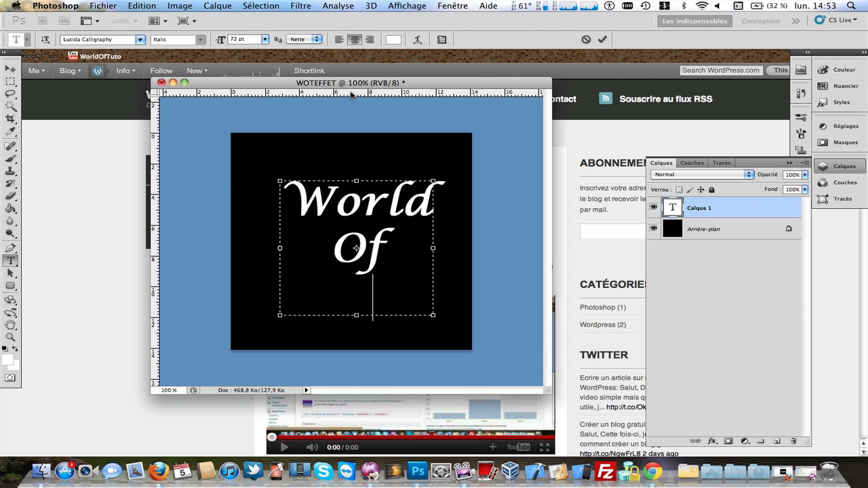
text(Tuto)
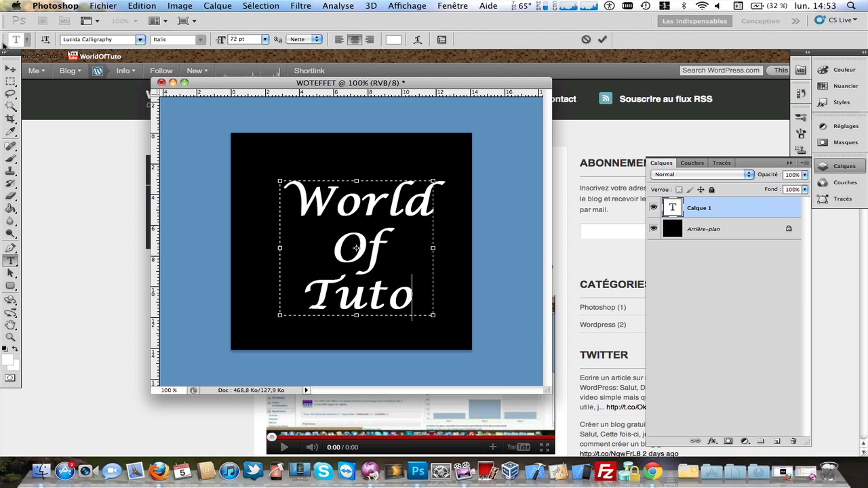
click(10, 69)
drag(351, 217, 342, 210)
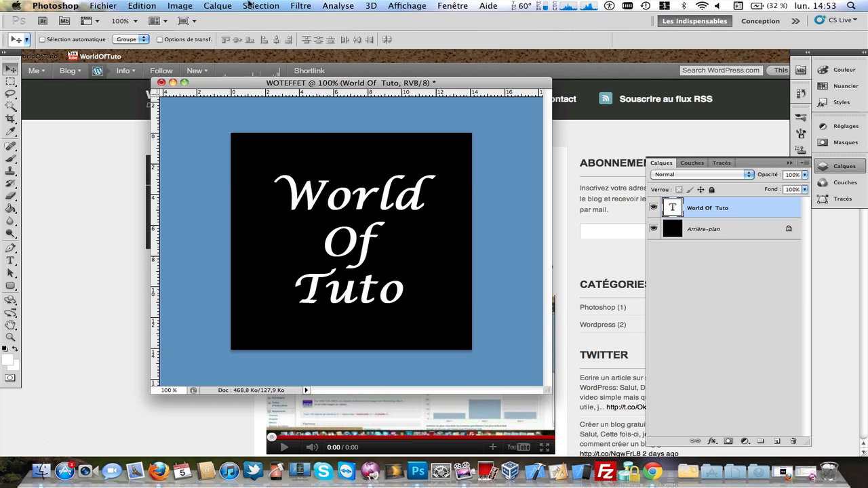
- Rasterize the text layer and apply the Coordonnées polaires filter with the Polaire en rectangulaire option
click(302, 6)
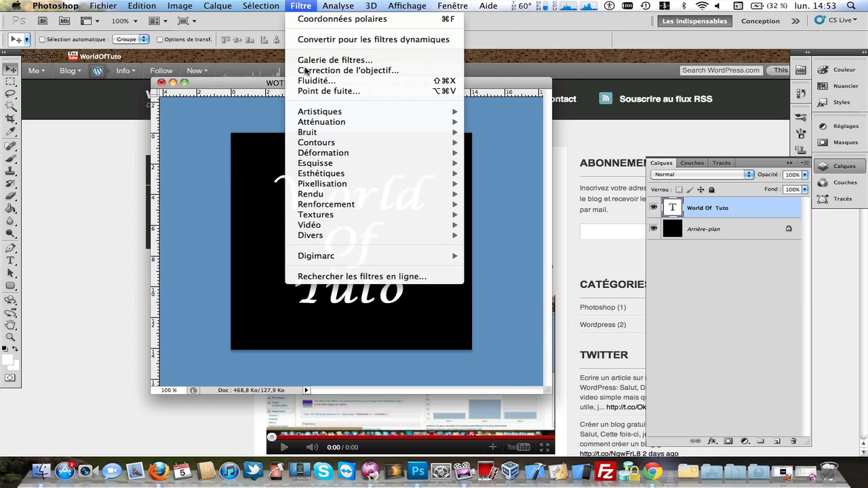
mouse_move(339, 157)
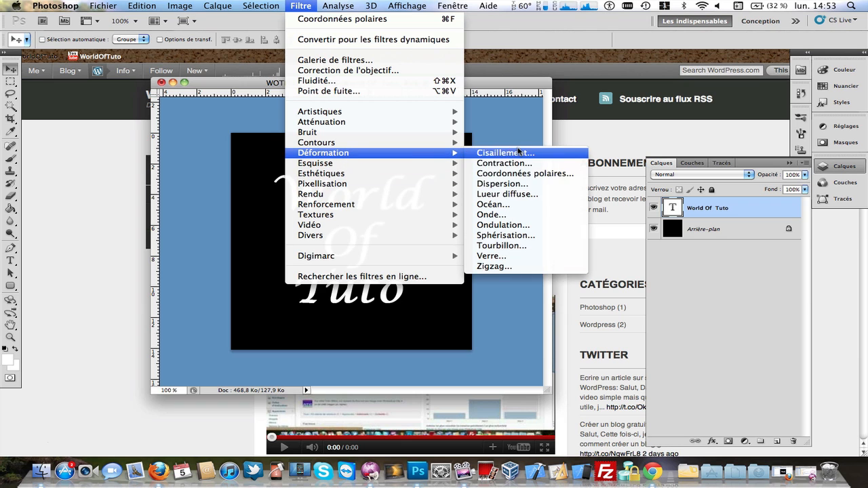
click(523, 174)
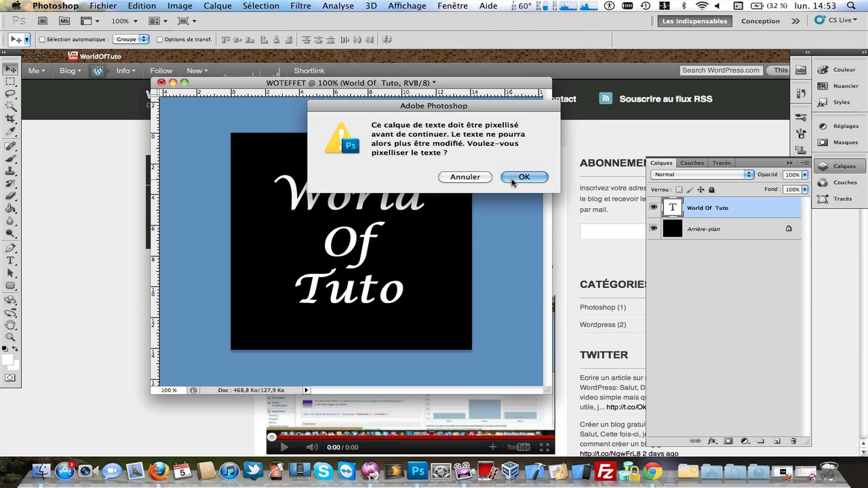
drag(509, 117, 520, 224)
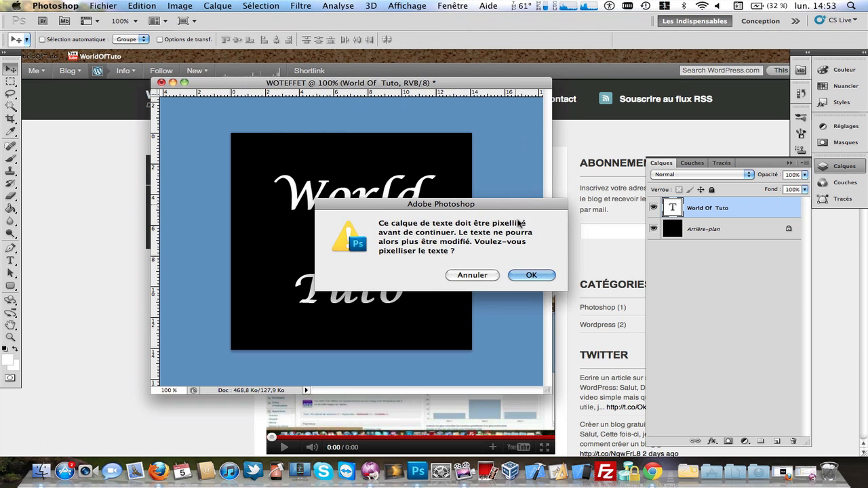
click(526, 273)
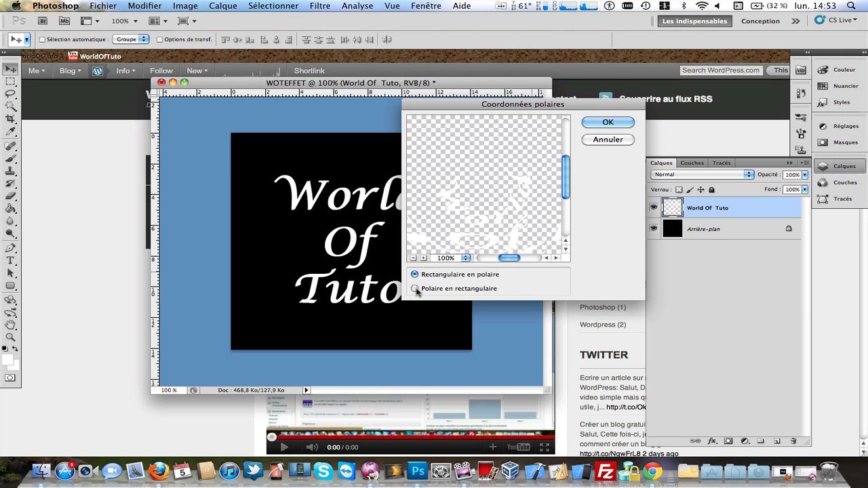
click(415, 289)
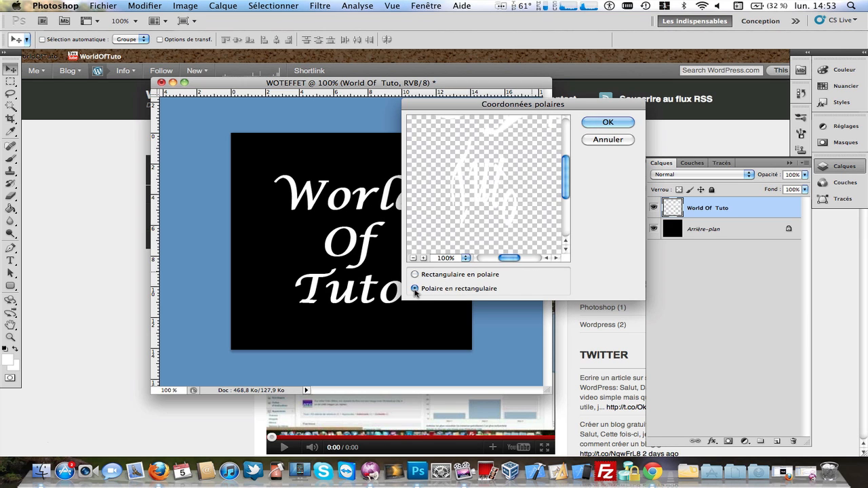
click(601, 123)
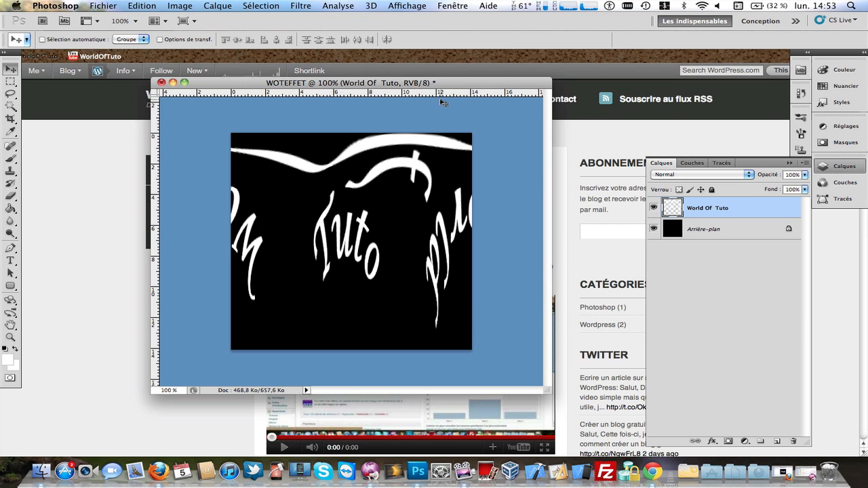
- Rotate the whole image 90° clockwise
drag(425, 87, 391, 85)
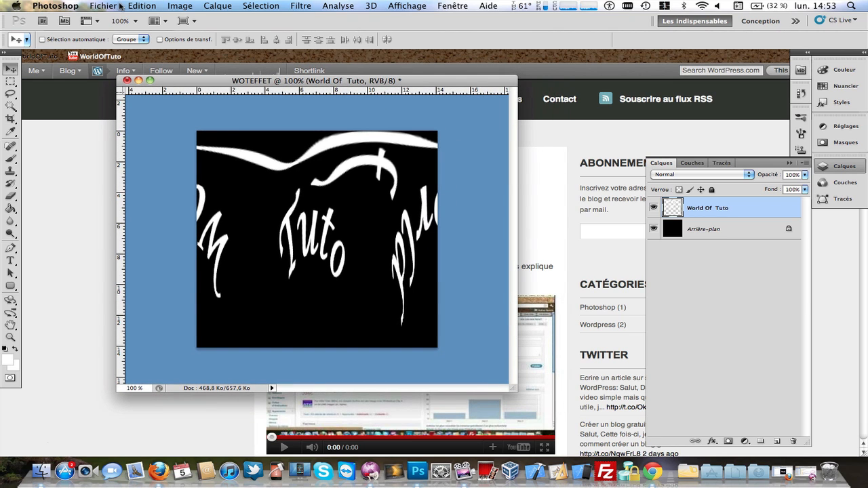
click(176, 6)
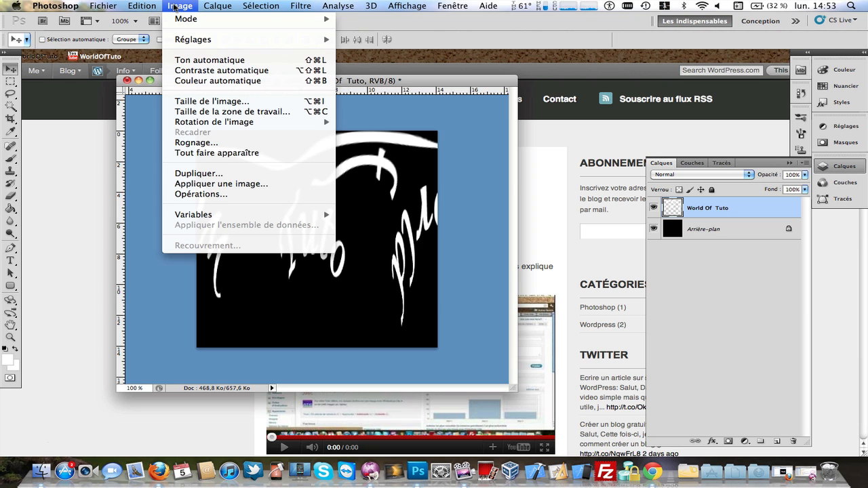
mouse_move(189, 122)
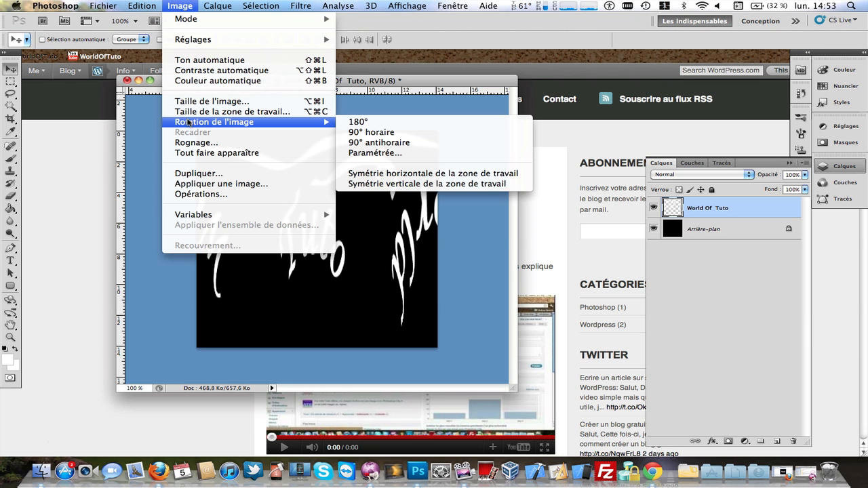
click(414, 132)
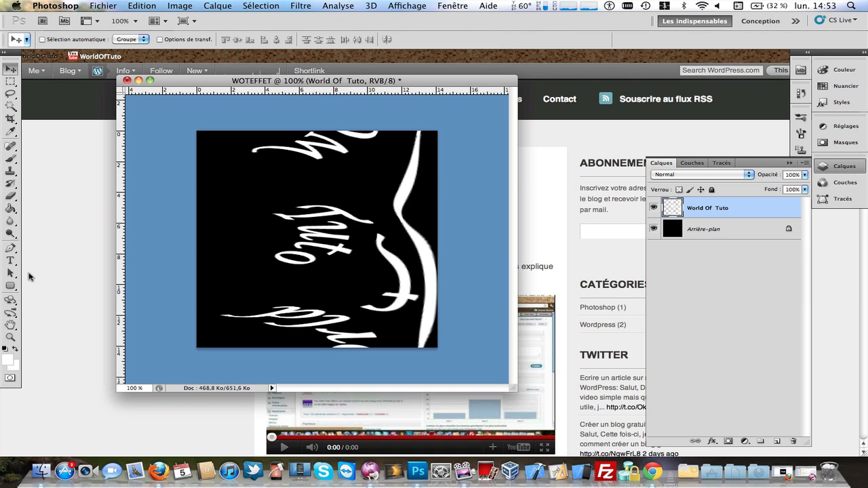
drag(403, 230, 406, 226)
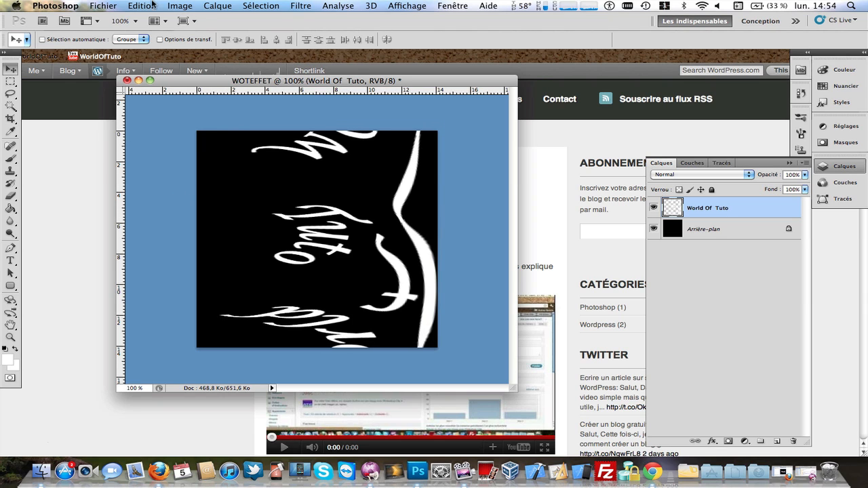
- Apply the Soufflerie filter from the right (Droite) with the Soufflerie effect to the text layer, and repeat the filter
click(300, 6)
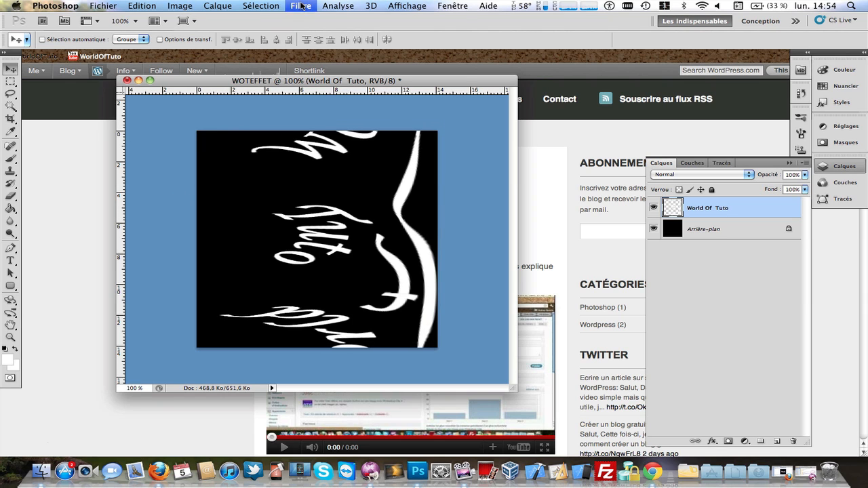
mouse_move(326, 174)
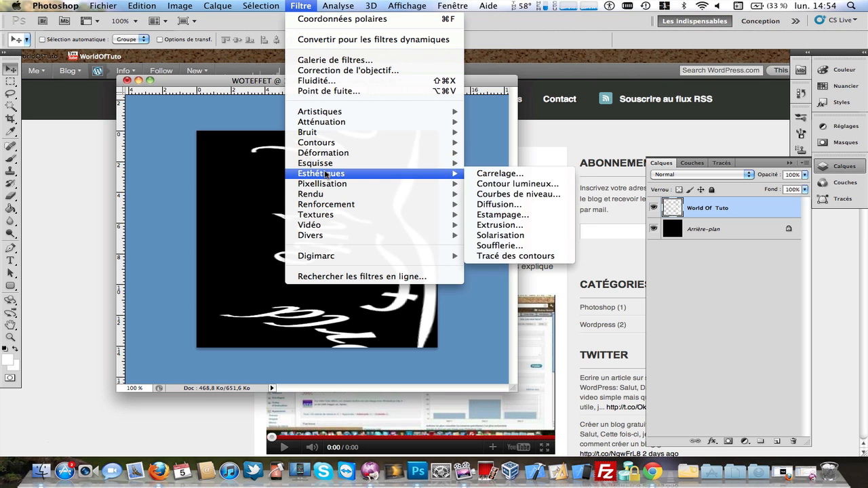
click(522, 245)
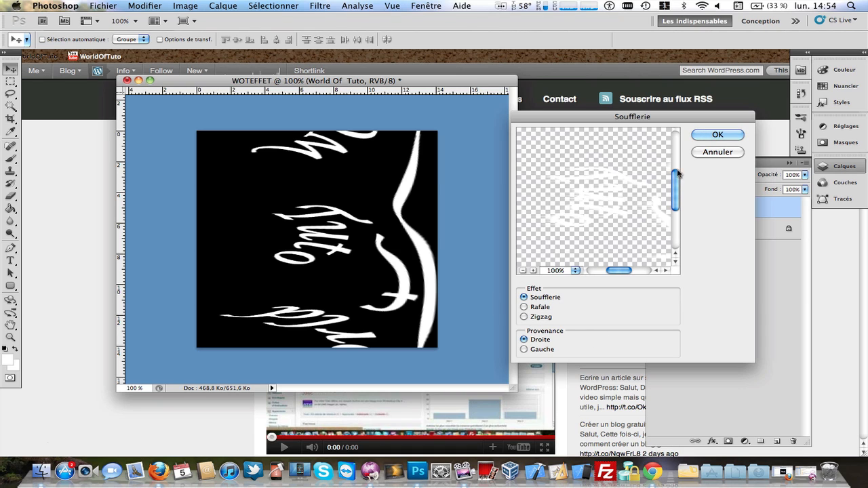
click(718, 135)
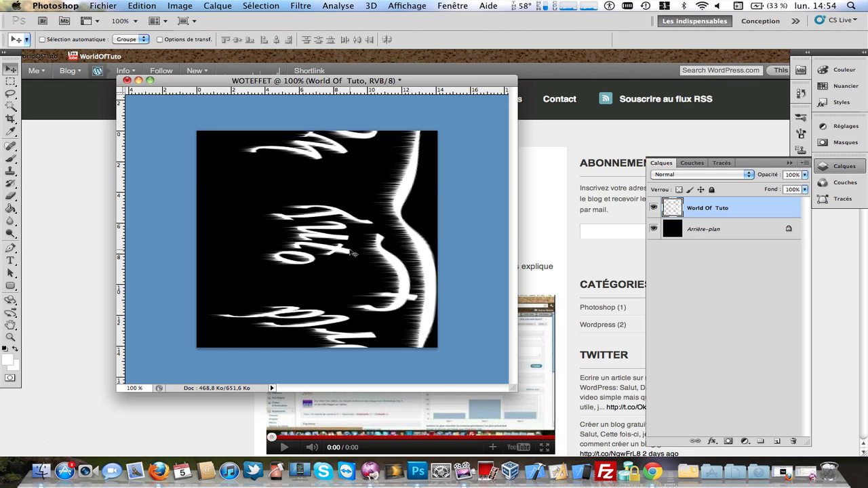
key(super+f)
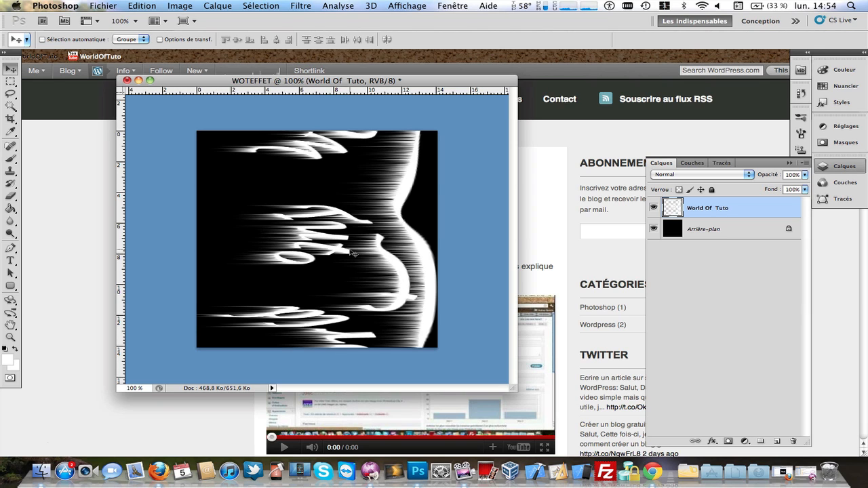
- Try the Soufflerie filter two more times on the text layer and undo both extra applications
key(super+f)
key(super+f)
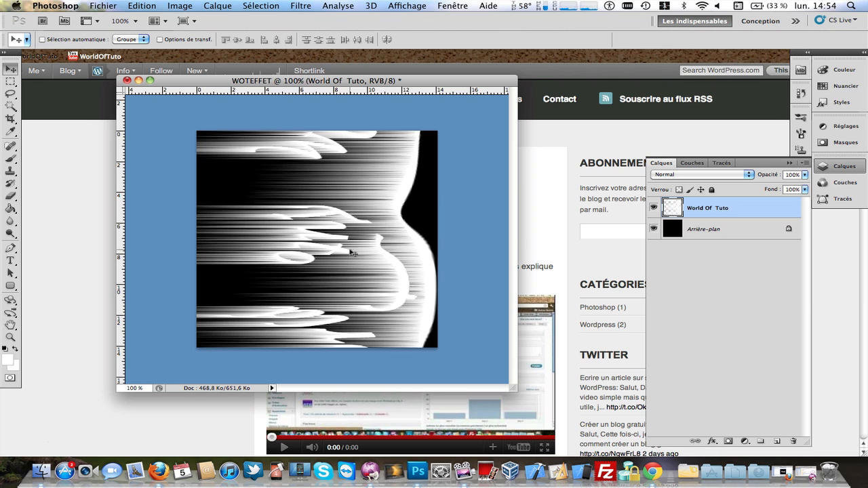
key(alt+super+z)
key(alt+super+z)
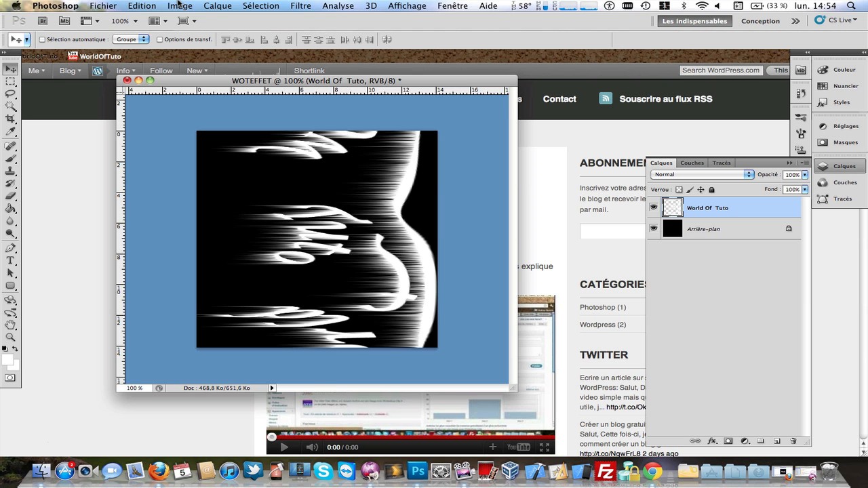
- Rotate the whole image 90° counterclockwise
click(137, 5)
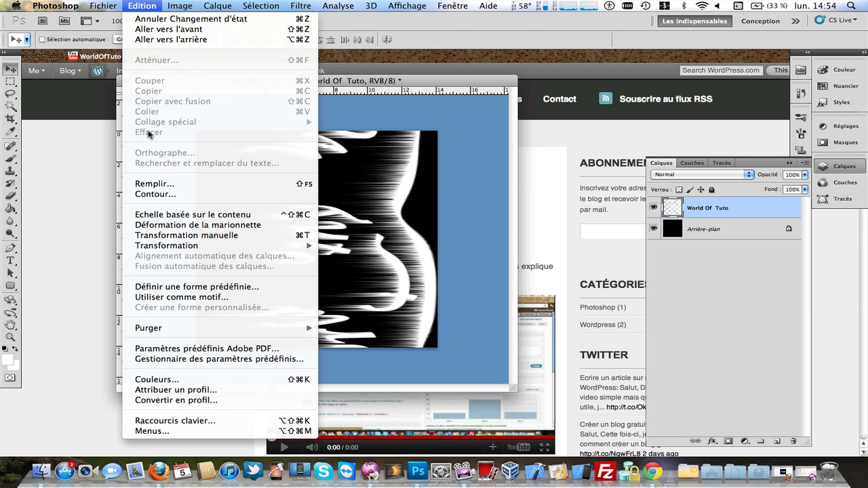
mouse_move(190, 5)
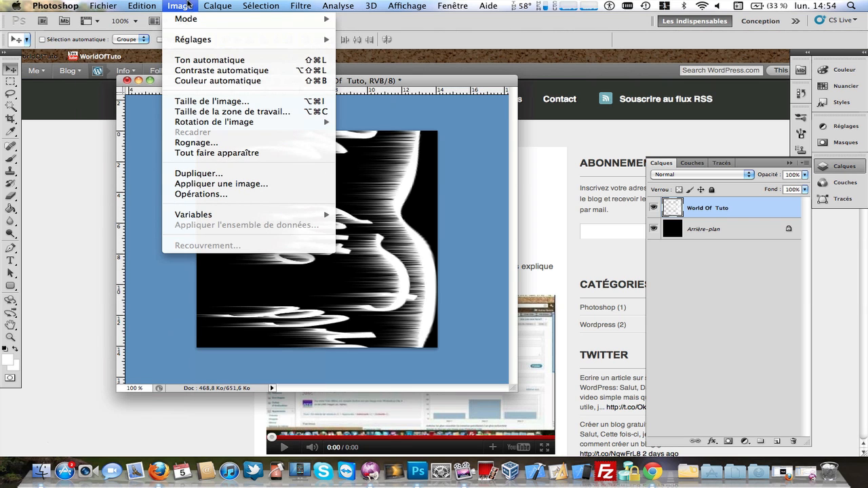
mouse_move(212, 126)
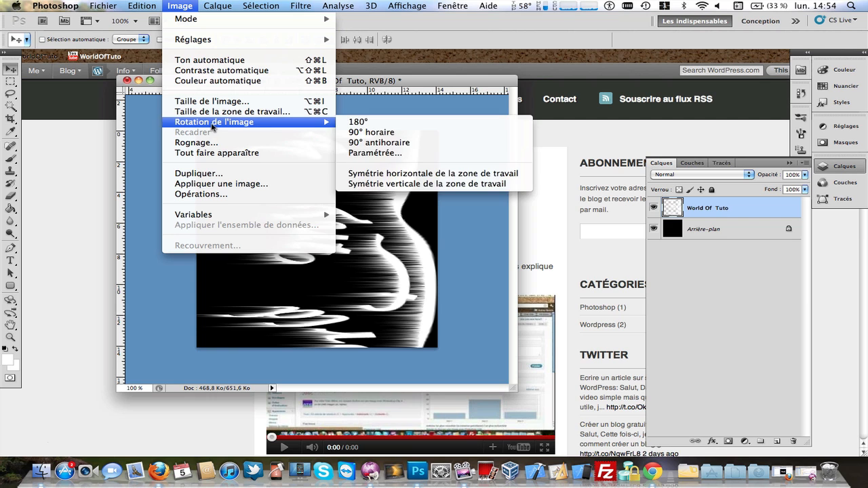
click(362, 143)
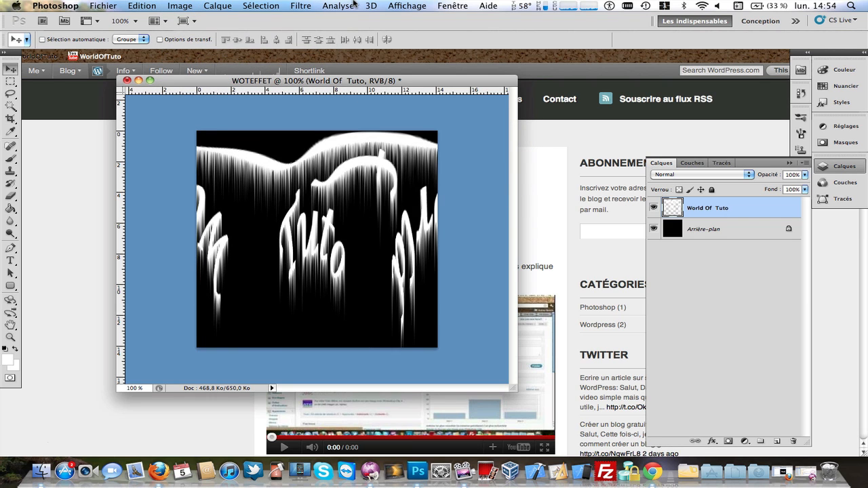
- Apply the Coordonnées polaires filter to the text layer with the Rectangulaire en polaire option
click(309, 7)
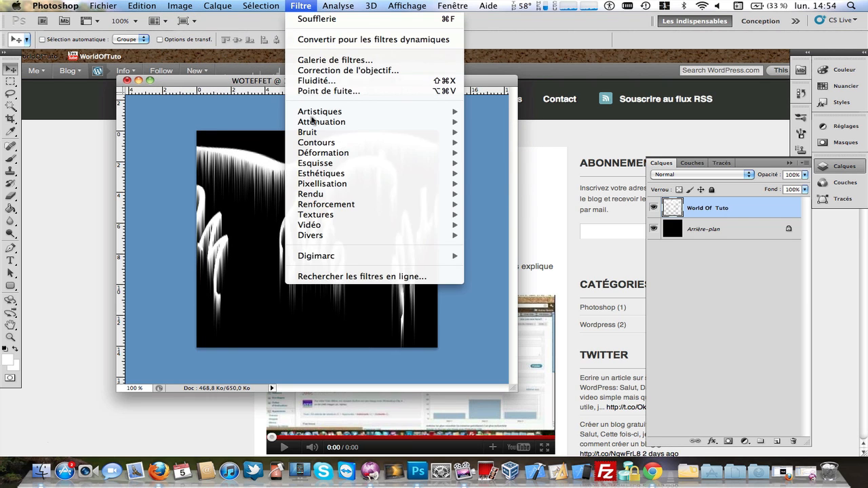
mouse_move(323, 157)
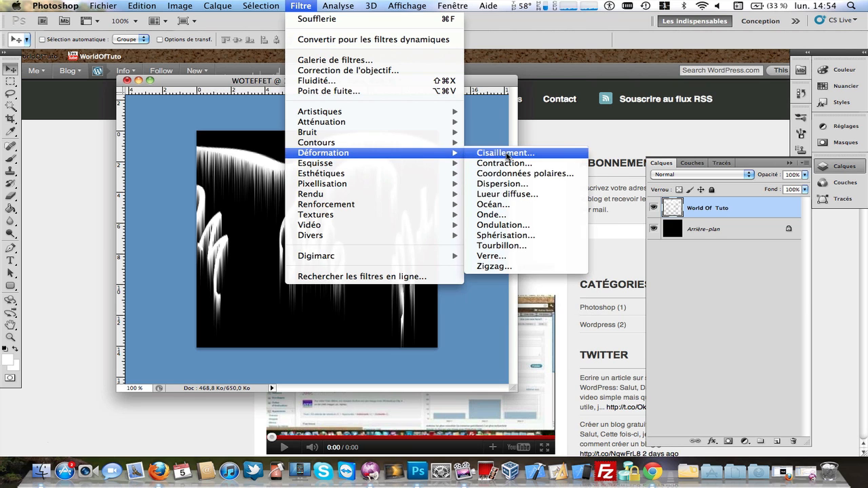
click(523, 174)
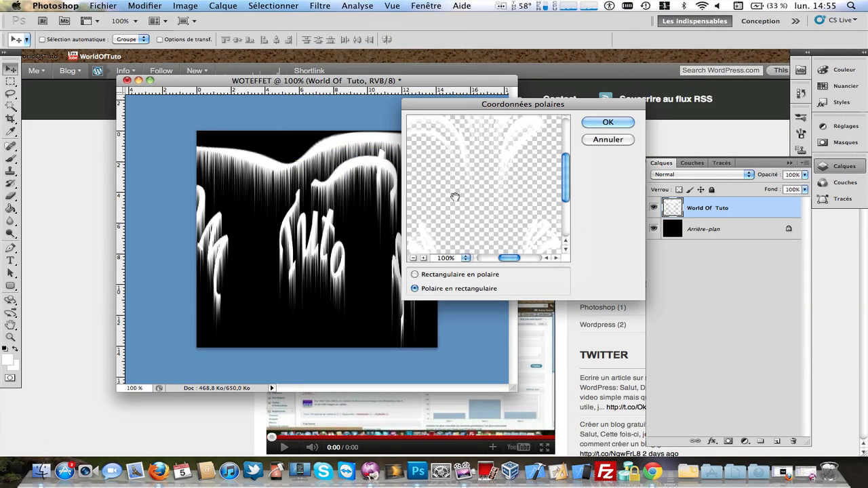
click(414, 274)
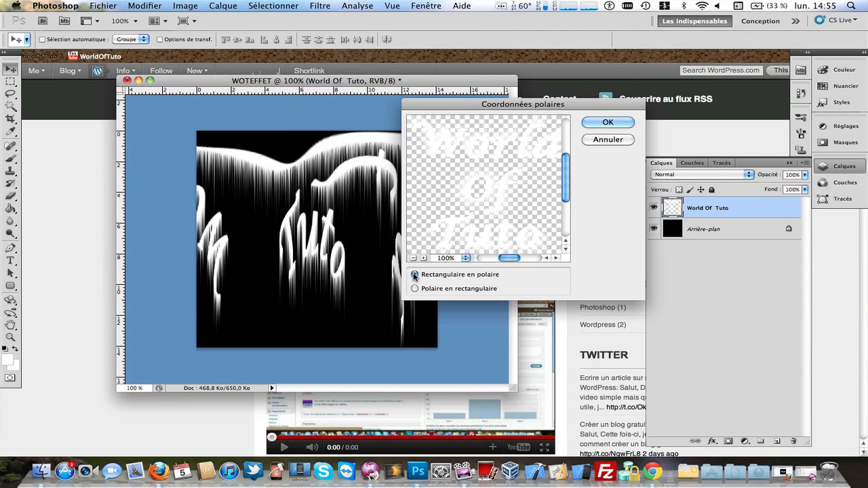
click(612, 125)
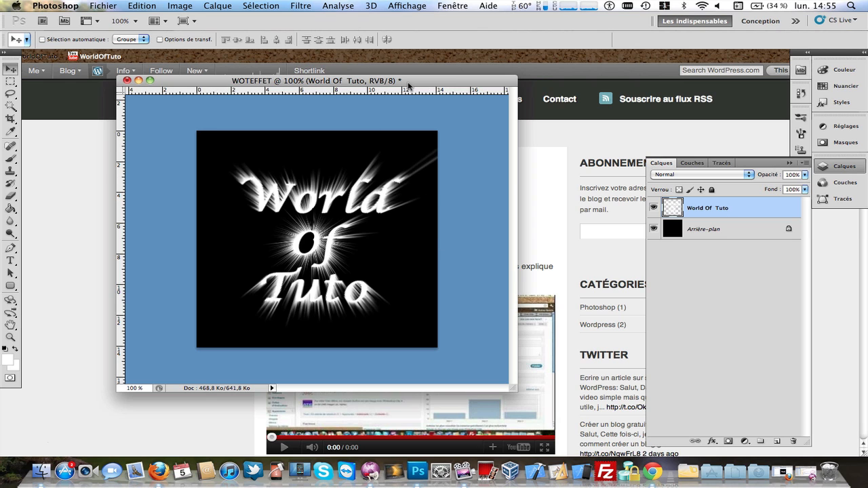
drag(408, 84, 388, 81)
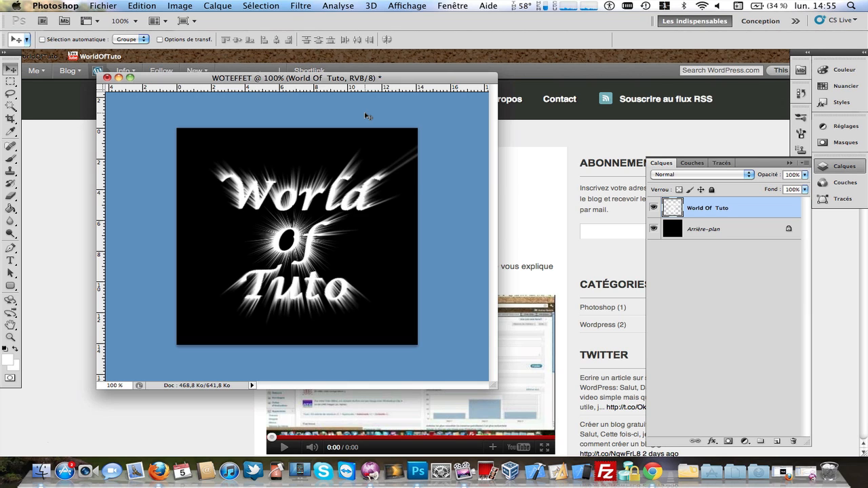
- Merge the text layer into the background and set its color balance midtone levels to +69, -19 and -77
key(super+e)
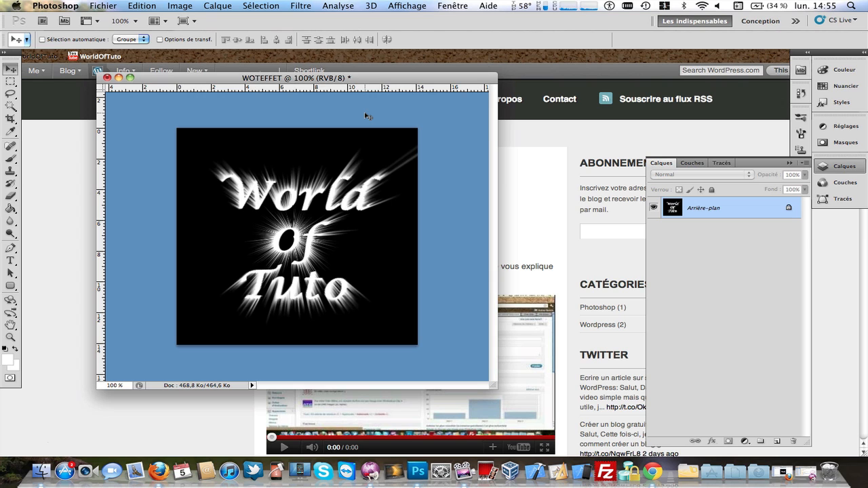
key(super+b)
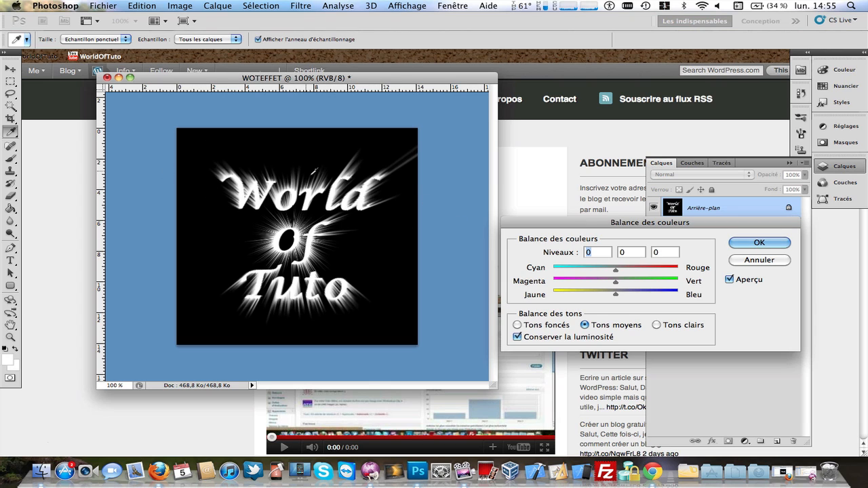
drag(615, 271, 605, 285)
click(626, 284)
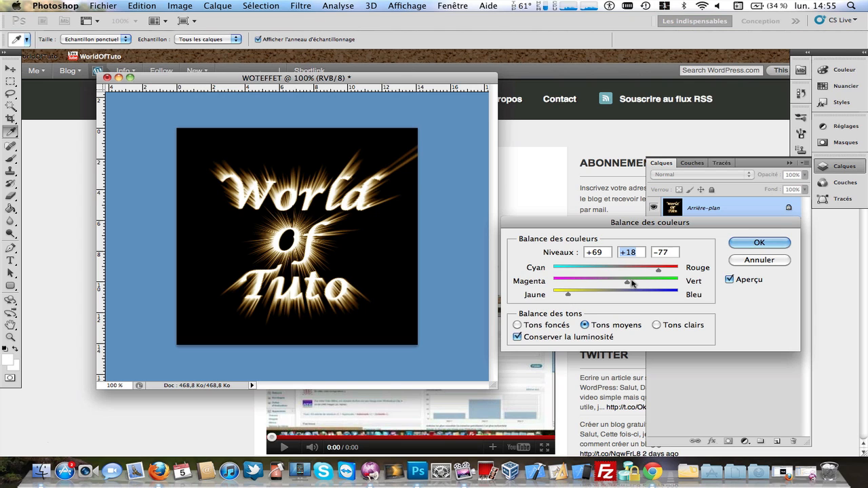
drag(629, 284, 614, 286)
drag(605, 287, 603, 286)
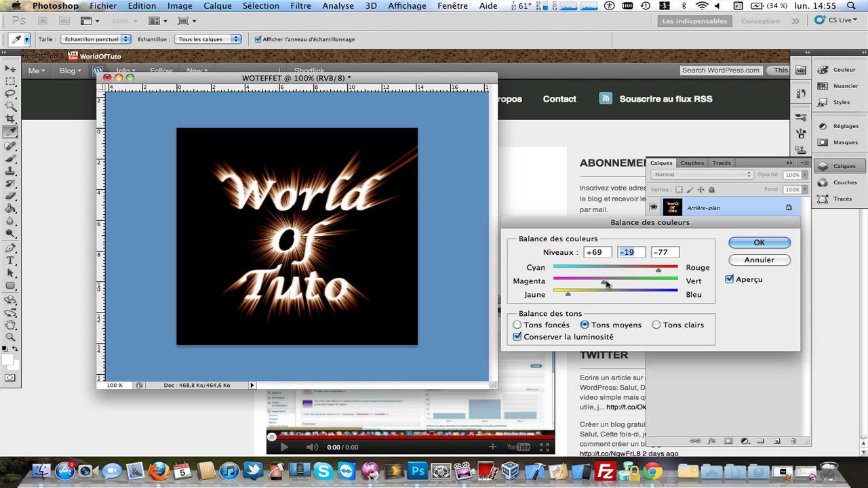
key(Return)
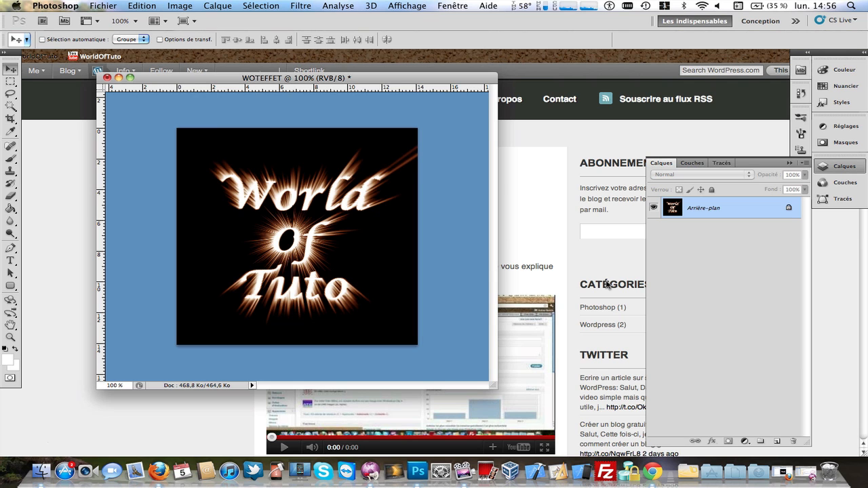
- Create a new document named woteffet and fill its background with black
click(109, 6)
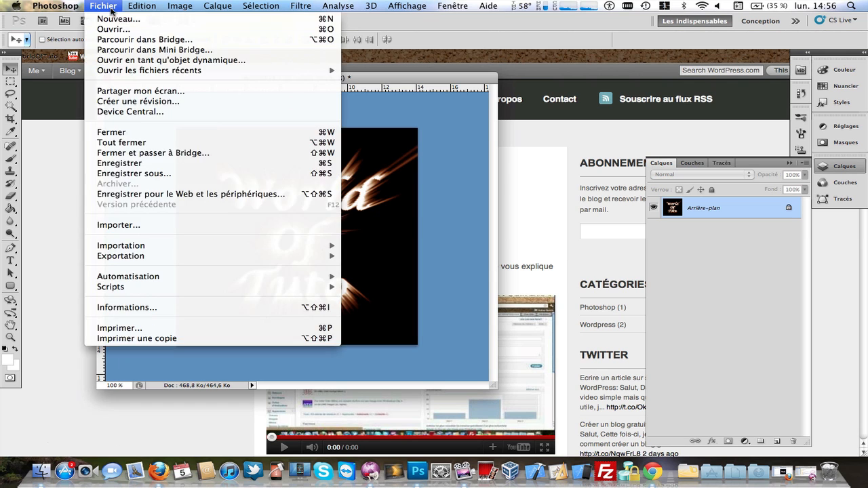
click(110, 19)
text(woteffet)
key(Return)
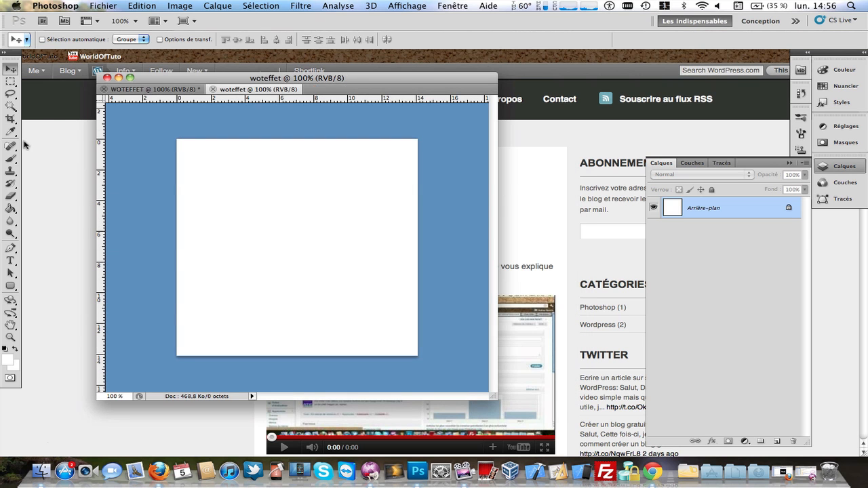
key(g)
click(7, 360)
click(671, 140)
click(333, 169)
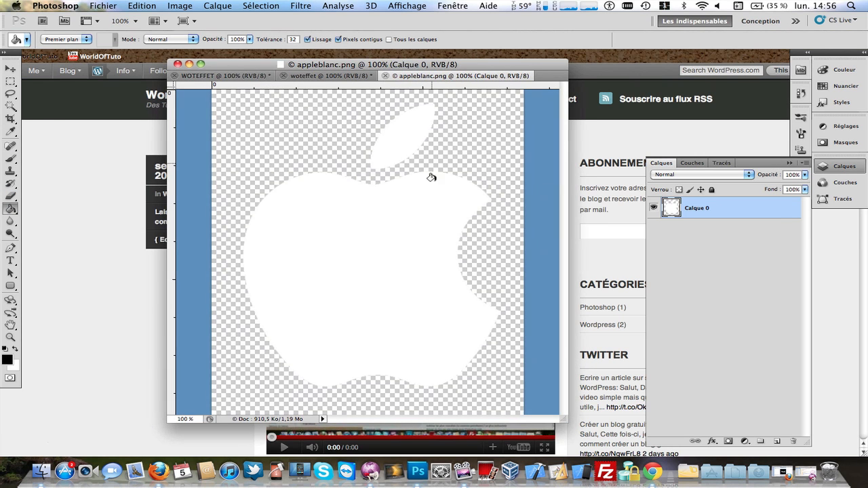
- Copy the white apple from appleblanc.png into the woteffet document as a new layer
drag(564, 420, 637, 435)
drag(536, 66, 497, 67)
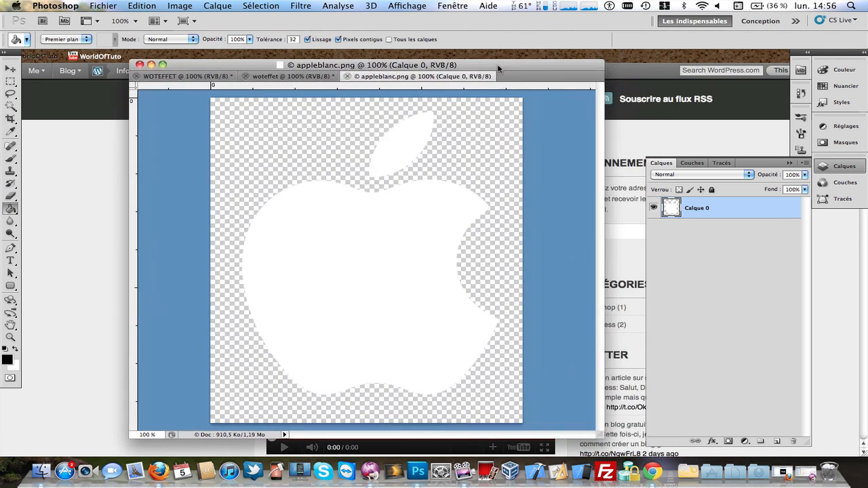
click(13, 68)
drag(210, 176, 395, 271)
- Scale the apple down to fit inside the canvas and centre it on the black background
key(ctrl+t)
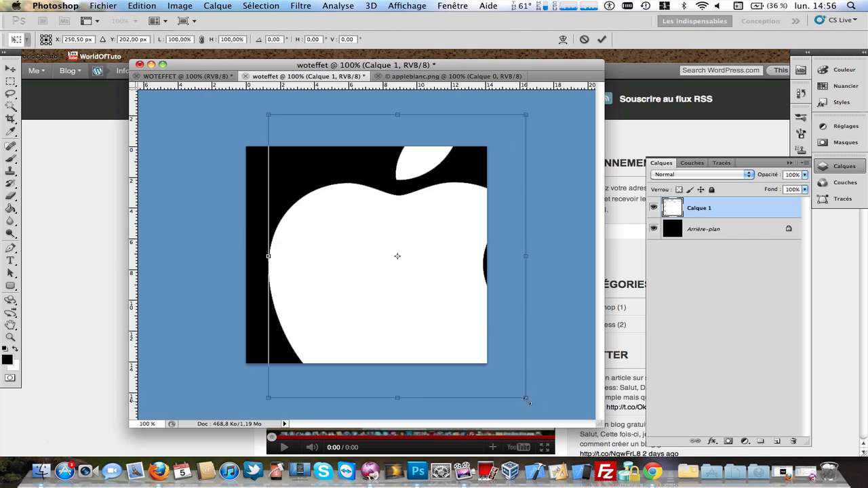
drag(527, 401, 423, 284)
drag(346, 199, 368, 252)
key(Return)
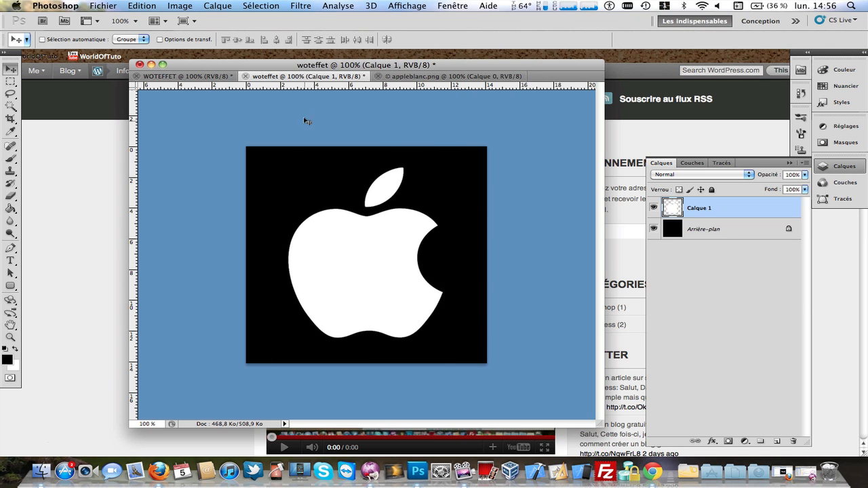
- Apply the Coordonnées polaires filter to the apple layer with the Polaire en rectangulaire option
click(300, 5)
mouse_move(368, 151)
click(523, 172)
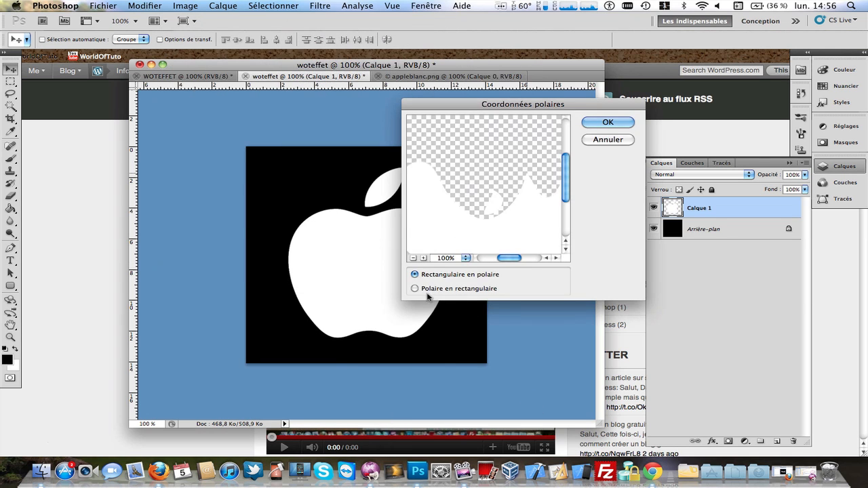
key(Return)
- Rotate the woteffet image 90° clockwise
click(180, 6)
mouse_move(203, 129)
click(363, 145)
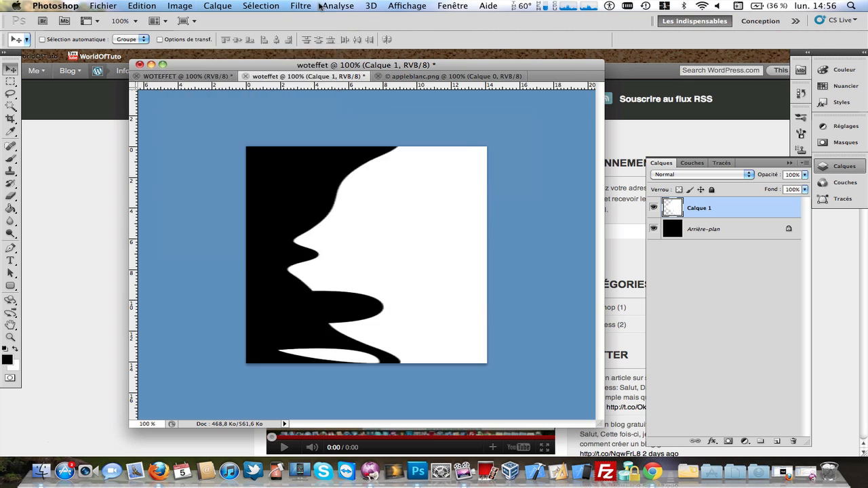
- Apply the Soufflerie filter to the apple layer and repeat it once
click(300, 6)
mouse_move(349, 153)
click(501, 246)
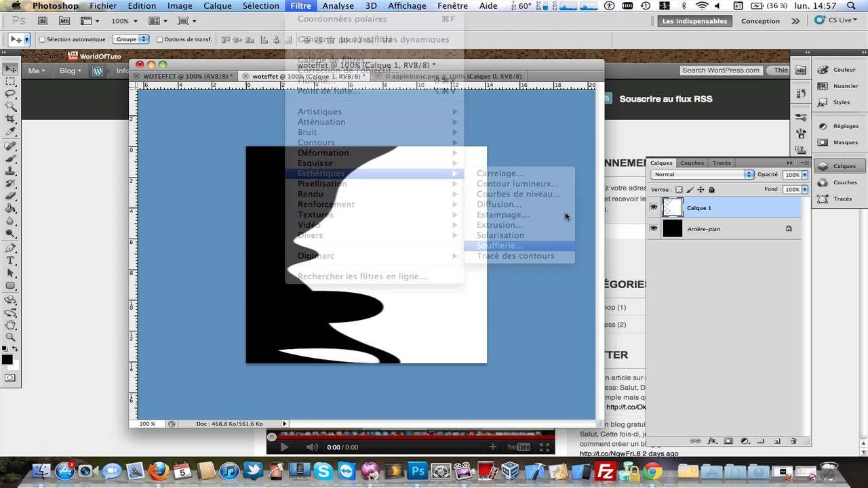
click(707, 141)
key(super+f)
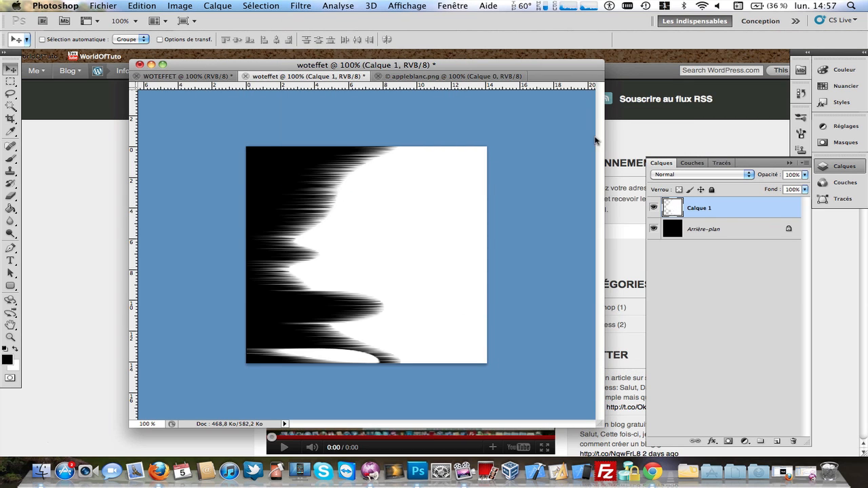
- Rotate the woteffet image 90° counterclockwise and apply the Coordonnées polaires filter with Rectangulaire en polaire to the apple layer
click(182, 6)
mouse_move(224, 122)
click(366, 142)
click(300, 5)
mouse_move(351, 151)
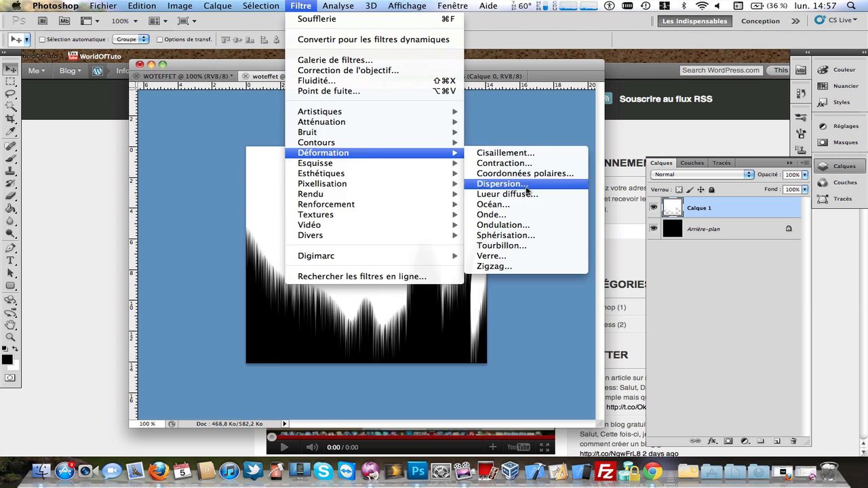
click(518, 173)
click(607, 122)
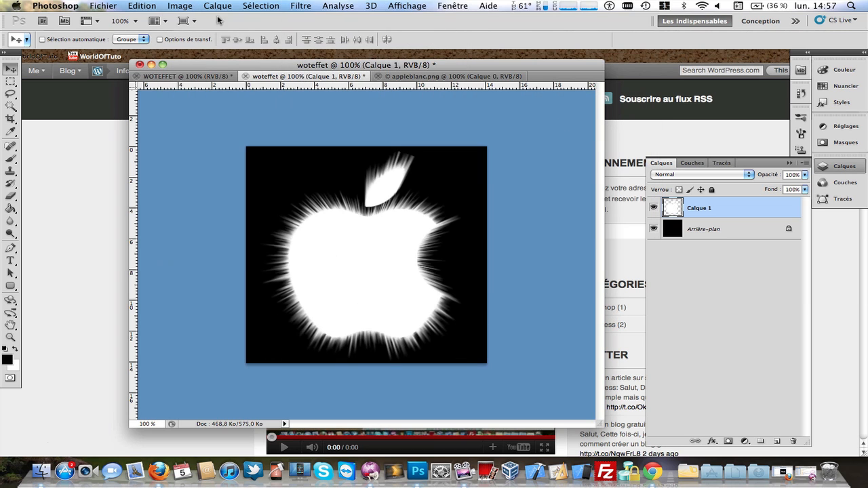
- Merge the apple layer into the background and shift its midtone color balance toward red and blue
key(super+e)
drag(438, 63, 352, 59)
key(super+b)
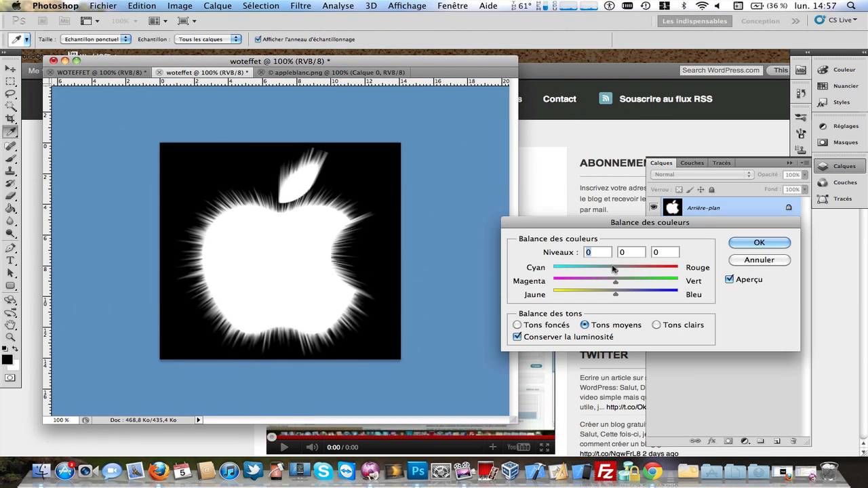
drag(615, 269, 656, 282)
drag(614, 294, 677, 293)
click(758, 243)
key(v)
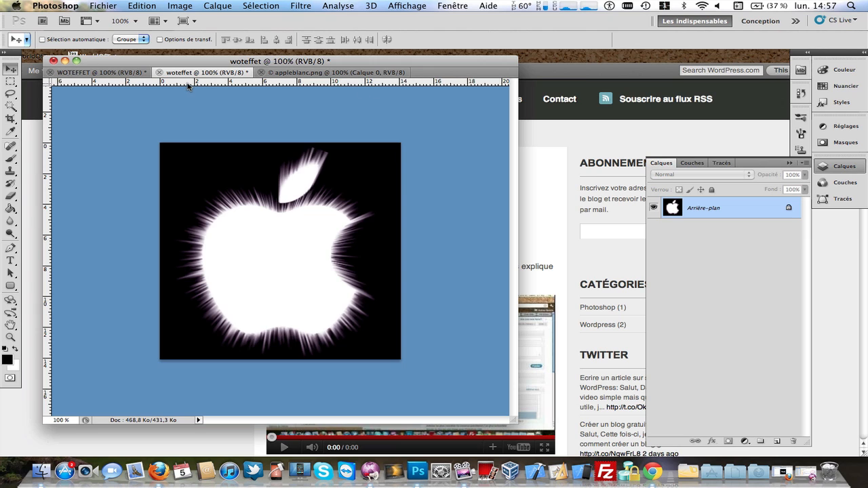
- Compare the finished World Of Tuto text image with the apple image by switching between the two documents
click(116, 73)
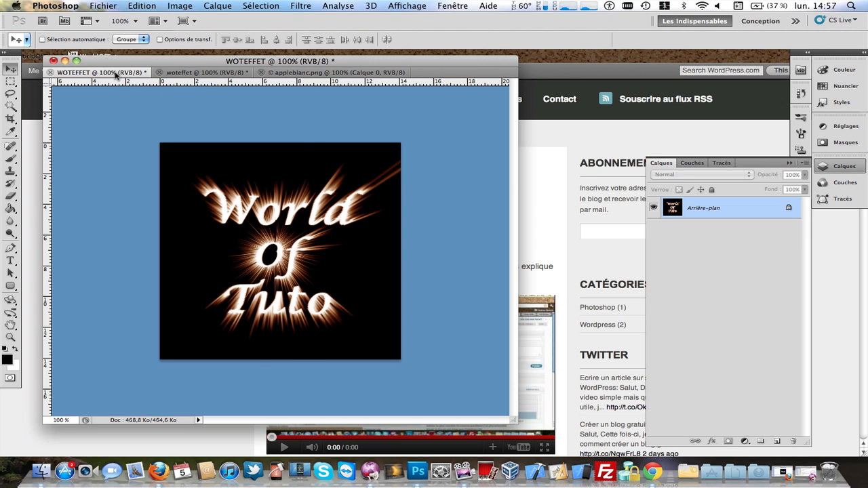
click(178, 73)
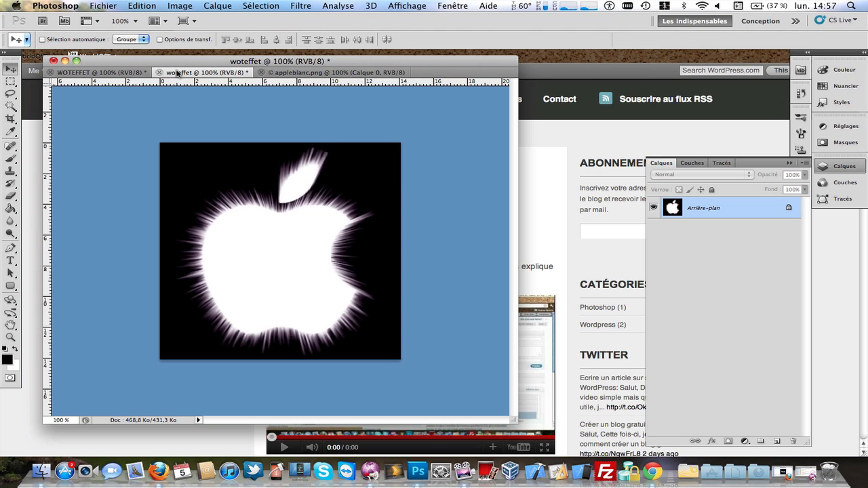